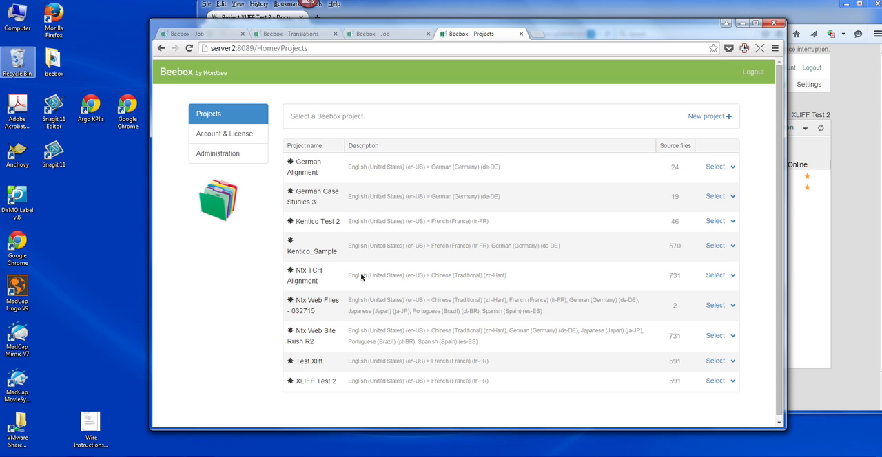
View the form for creating a new Beebox project and return to the project list.
{"action": "left_click", "coordinate": [640, 93]}
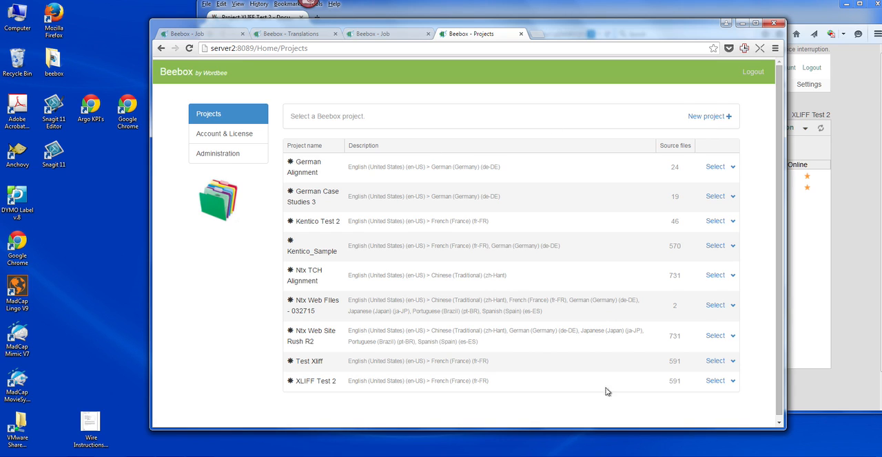
{"action": "left_click", "coordinate": [697, 119]}
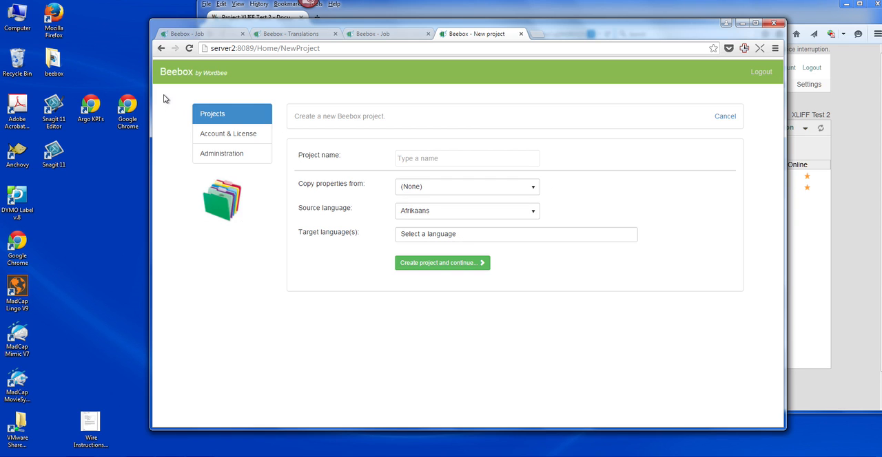
{"action": "left_click", "coordinate": [205, 115]}
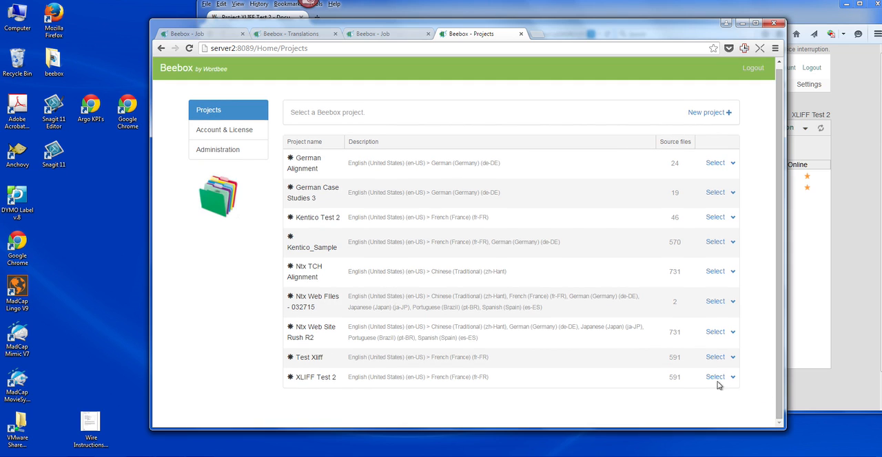
Open the XLIFF Test 2 project and review the translation status on its dashboard.
{"action": "left_click", "coordinate": [714, 378]}
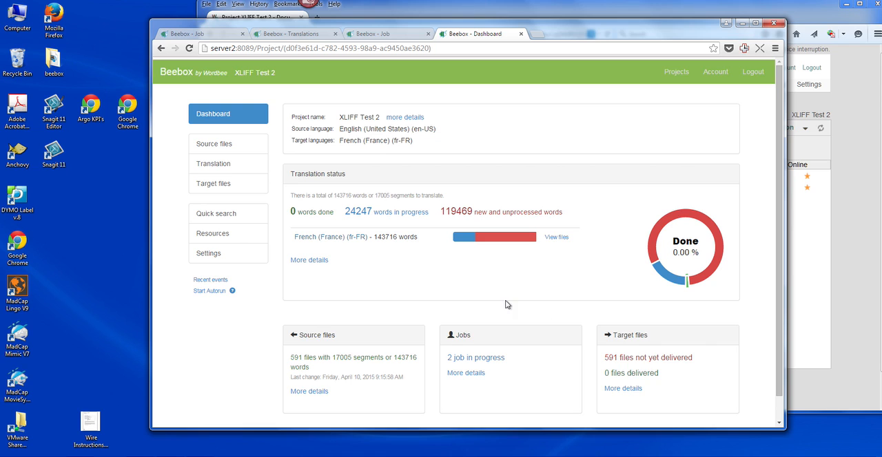
{"action": "scroll", "coordinate": [506, 305], "scroll_direction": "down", "scroll_amount": 1}
{"action": "scroll", "coordinate": [507, 304], "scroll_direction": "up", "scroll_amount": 1}
Show the upload and management options for the project's source files and open their input directory.
{"action": "left_click", "coordinate": [221, 146]}
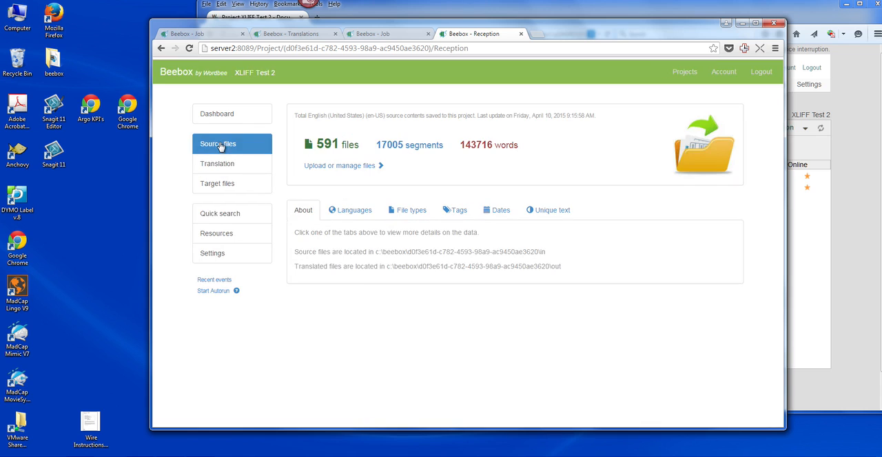
{"action": "left_click", "coordinate": [335, 168]}
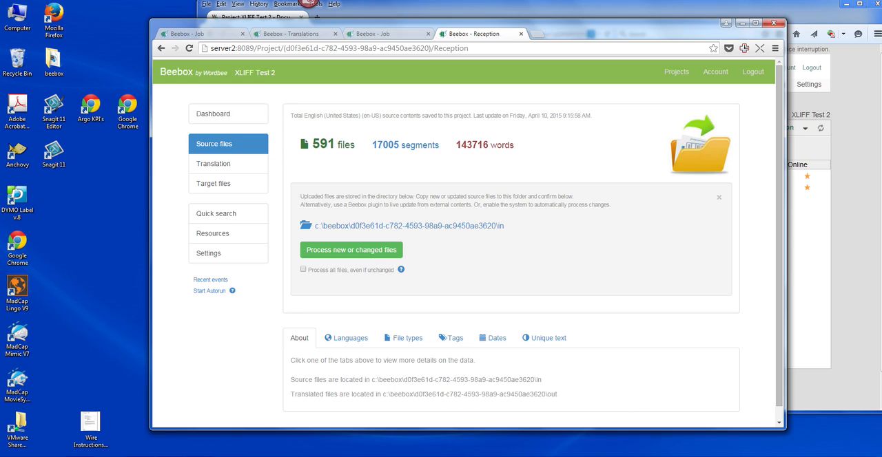
{"action": "left_click", "coordinate": [358, 226]}
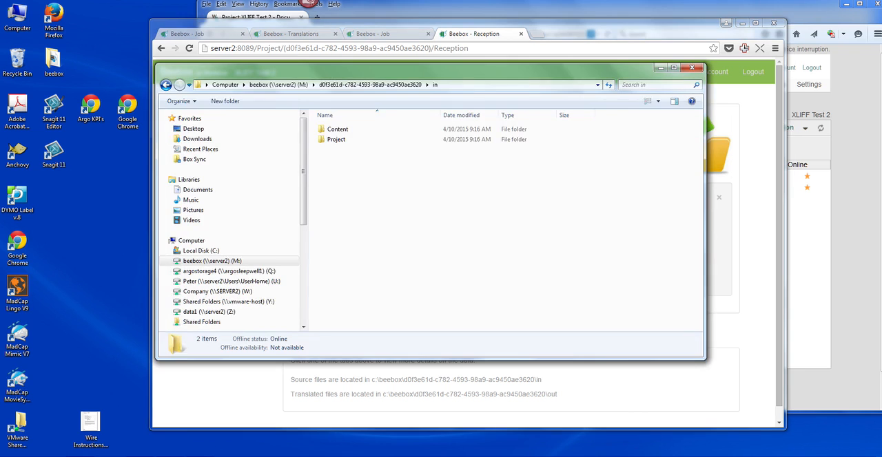
Go up to the beebox (M:) share, compare the project's folder name with the path in Beebox, and reopen its "in" folder.
{"action": "left_click", "coordinate": [293, 84]}
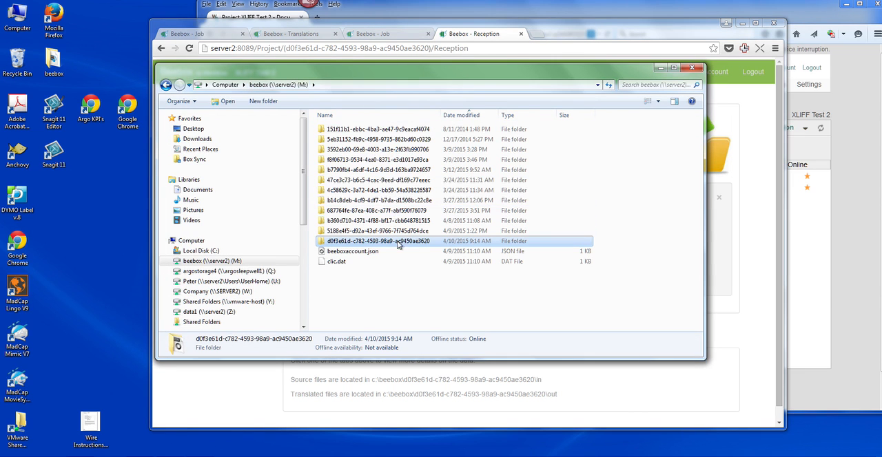
{"action": "left_click_drag", "start_coordinate": [396, 70], "coordinate": [379, 240]}
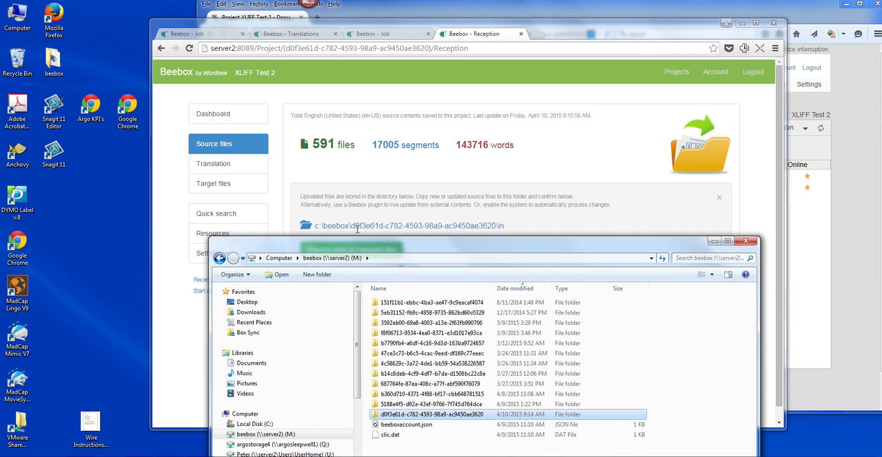
{"action": "left_click_drag", "start_coordinate": [391, 242], "coordinate": [381, 37]}
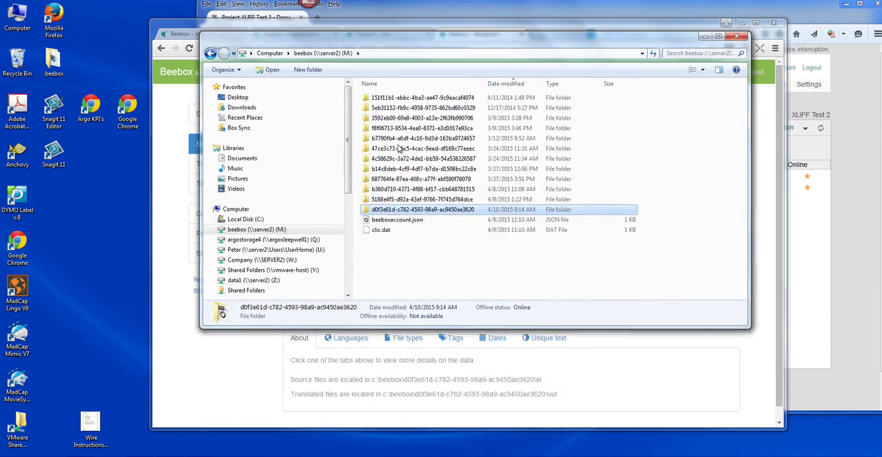
{"action": "left_click", "coordinate": [383, 214]}
{"action": "double_click", "coordinate": [383, 214]}
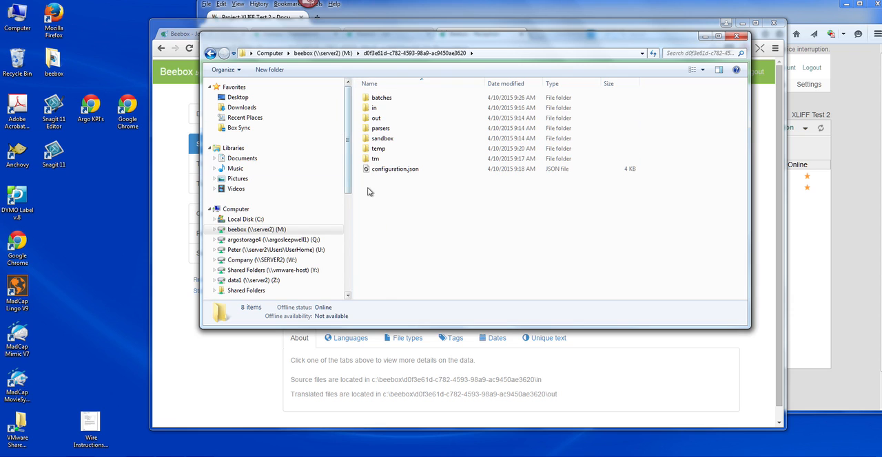
{"action": "double_click", "coordinate": [374, 108]}
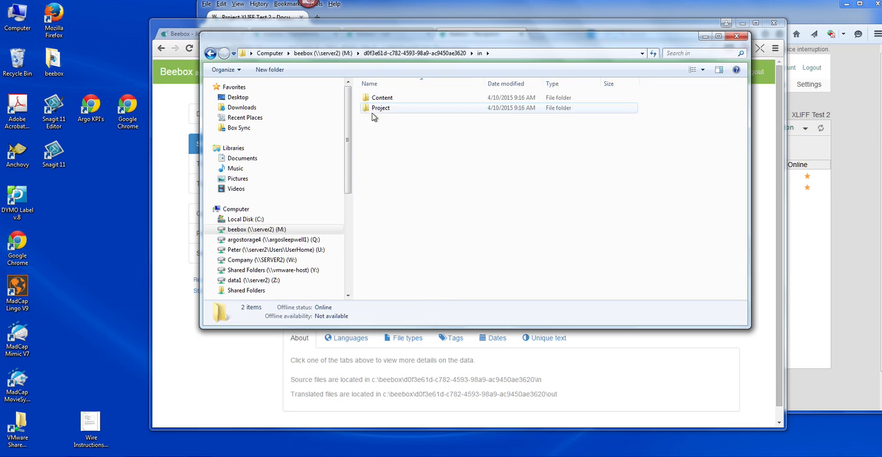
Browse the Content folder and the Project folder with its Glossaries subfolder, and minimize the file window.
{"action": "double_click", "coordinate": [382, 99]}
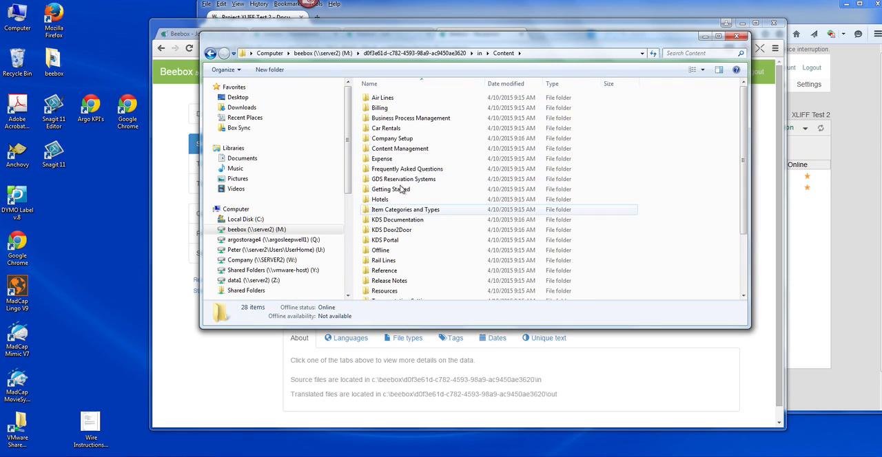
{"action": "left_click", "coordinate": [210, 53]}
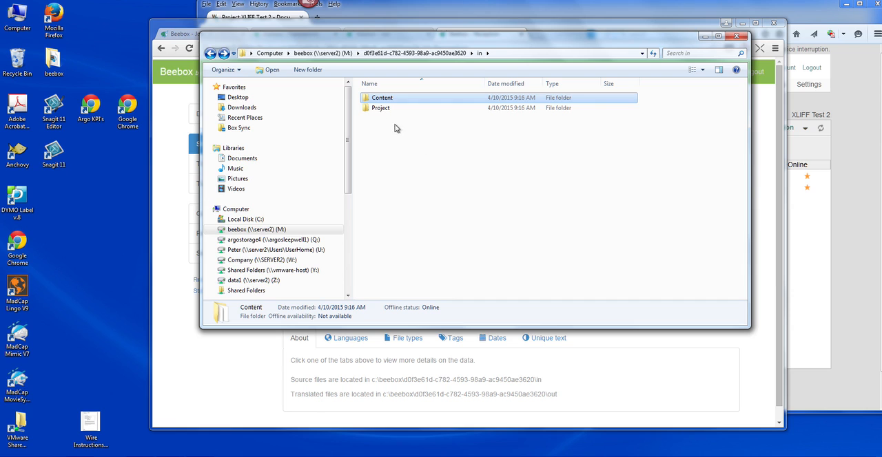
{"action": "double_click", "coordinate": [372, 109]}
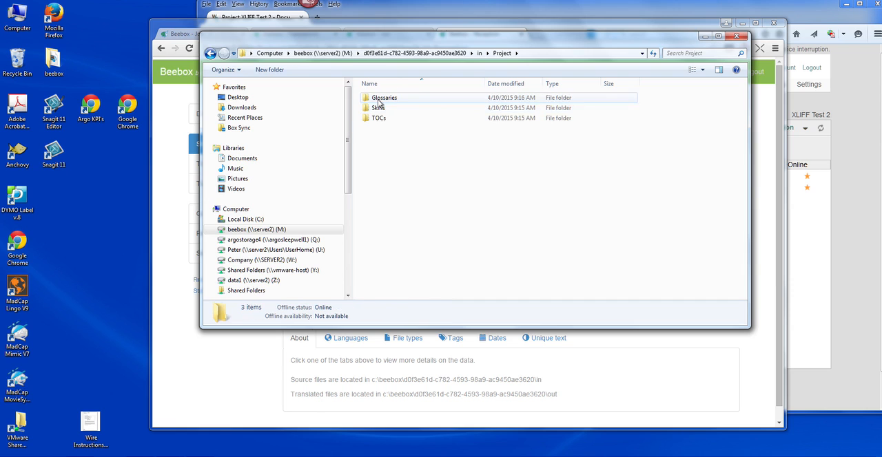
{"action": "left_click", "coordinate": [378, 100]}
{"action": "double_click", "coordinate": [377, 100]}
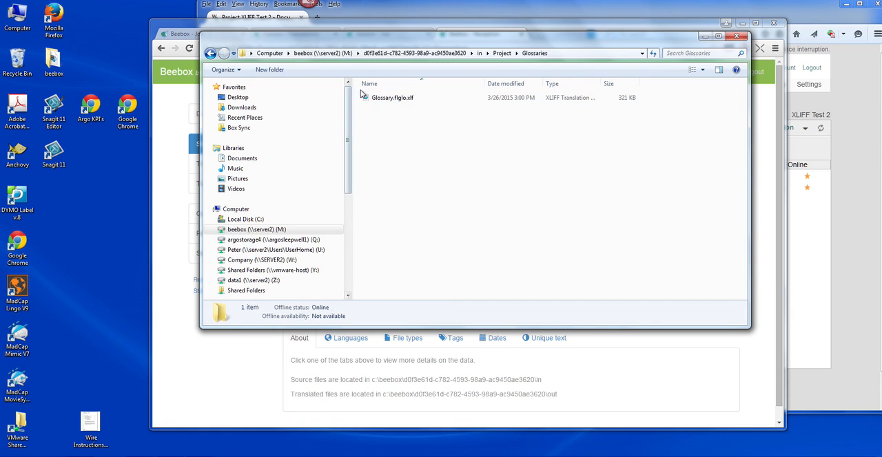
{"action": "left_click", "coordinate": [210, 54]}
{"action": "left_click", "coordinate": [210, 53]}
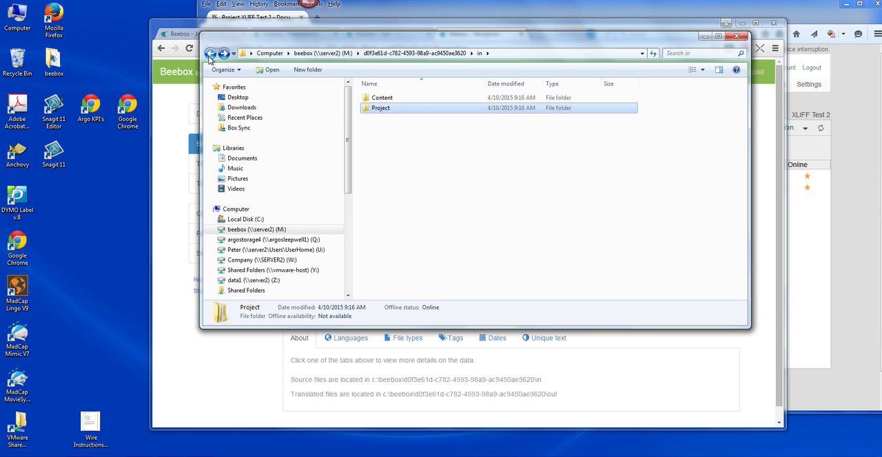
{"action": "left_click", "coordinate": [702, 37]}
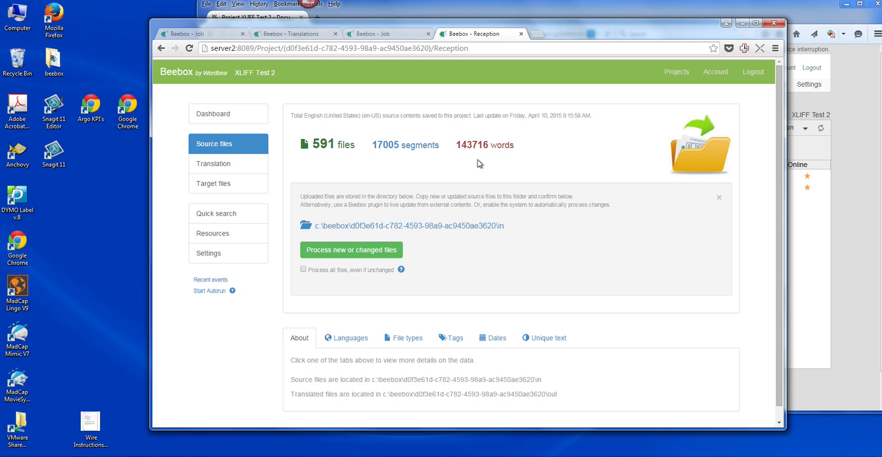
Review the source file breakdowns by file type, language, tag, date and unique text.
{"action": "mouse_move", "coordinate": [402, 271]}
{"action": "left_click", "coordinate": [399, 338]}
{"action": "scroll", "coordinate": [399, 340], "scroll_direction": "down", "scroll_amount": 1}
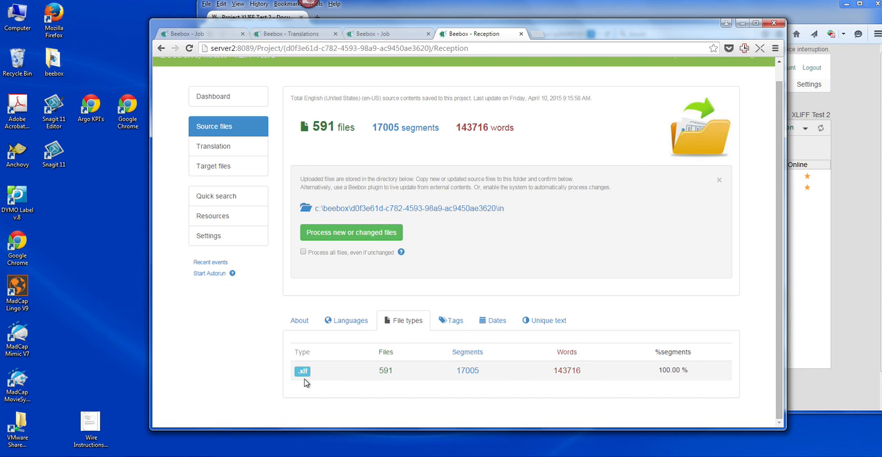
{"action": "left_click", "coordinate": [355, 321]}
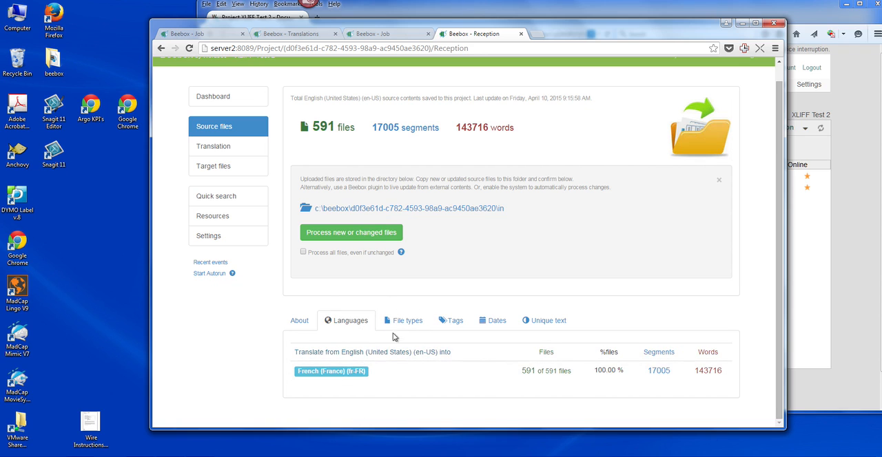
{"action": "left_click", "coordinate": [462, 322]}
{"action": "left_click", "coordinate": [499, 322]}
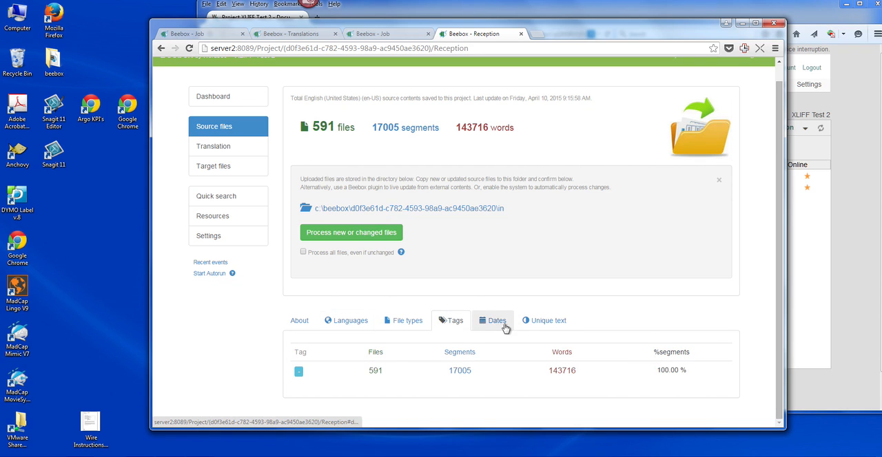
{"action": "scroll", "coordinate": [466, 364], "scroll_direction": "down", "scroll_amount": 2}
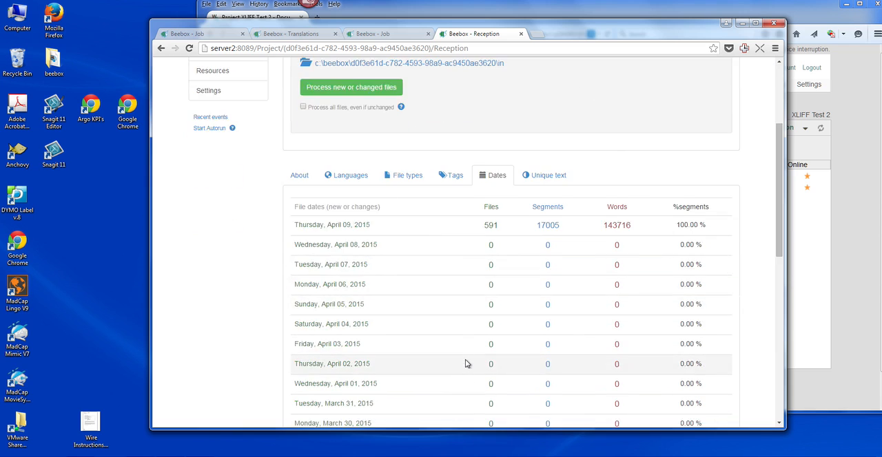
{"action": "scroll", "coordinate": [467, 364], "scroll_direction": "up", "scroll_amount": 1}
{"action": "left_click", "coordinate": [547, 273]}
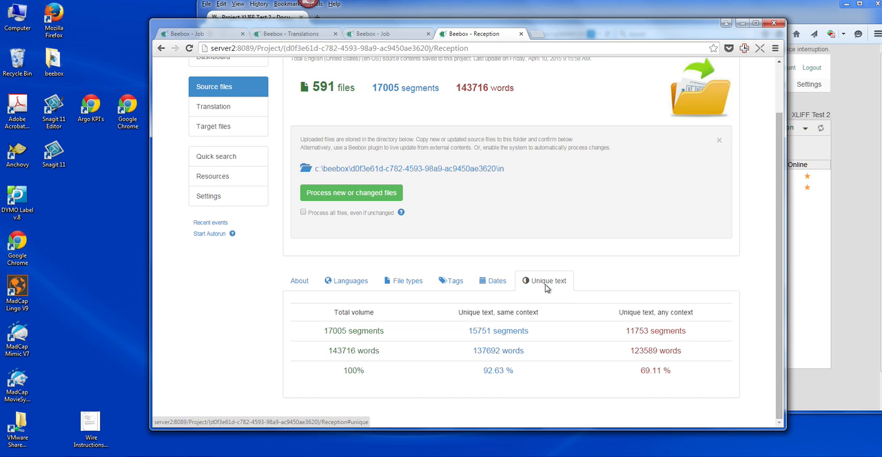
Open the project's translation overview and switch to Wordbee Translator to view the project's documents.
{"action": "scroll", "coordinate": [541, 285], "scroll_direction": "up", "scroll_amount": 1}
{"action": "left_click", "coordinate": [234, 166]}
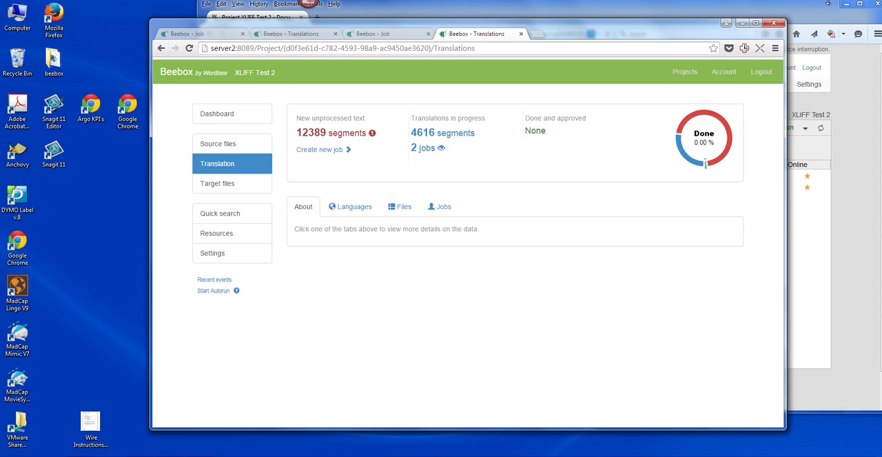
{"action": "left_click", "coordinate": [804, 15]}
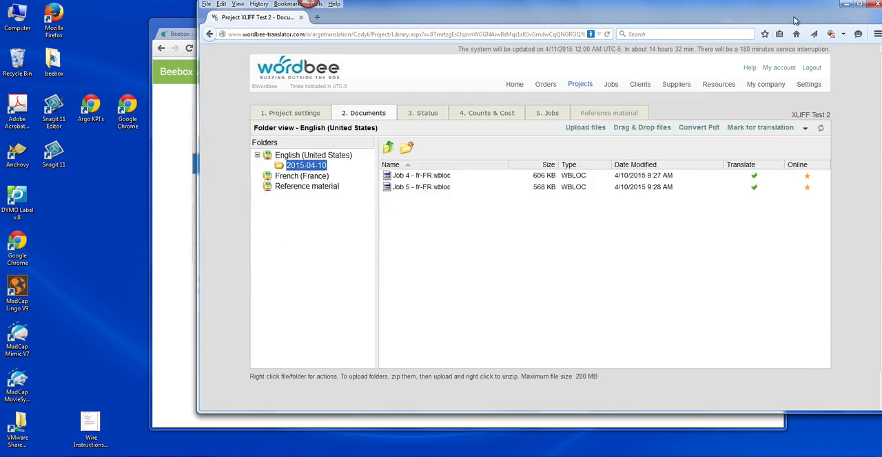
Return to Beebox and check the translation vendor link in the project settings.
{"action": "left_click", "coordinate": [171, 249]}
{"action": "left_click", "coordinate": [232, 253]}
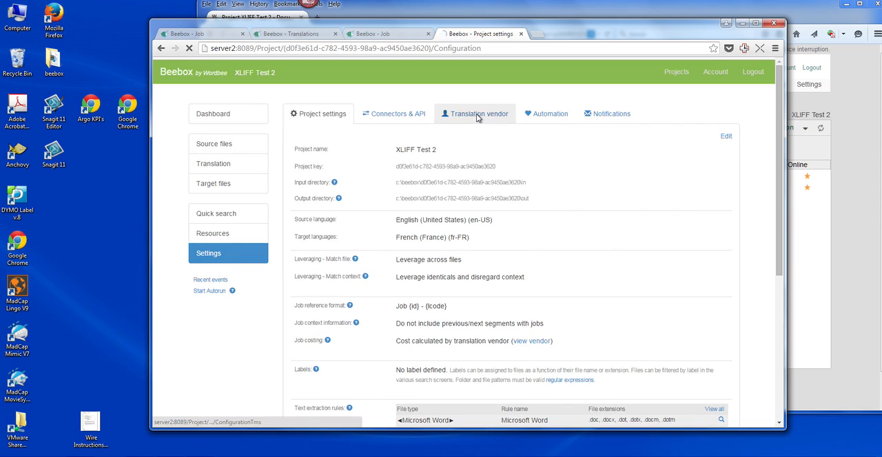
{"action": "left_click", "coordinate": [476, 116]}
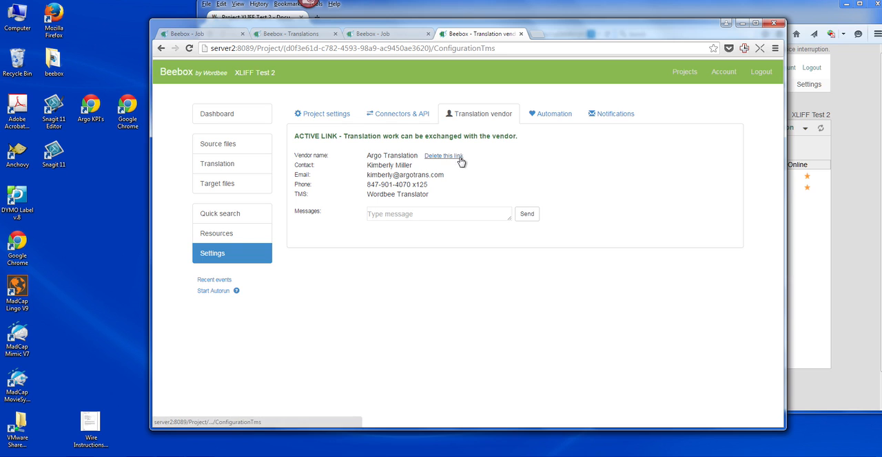
Return to the translation overview, check the job files in Wordbee Translator, and bring Beebox back to the front.
{"action": "left_click", "coordinate": [231, 166]}
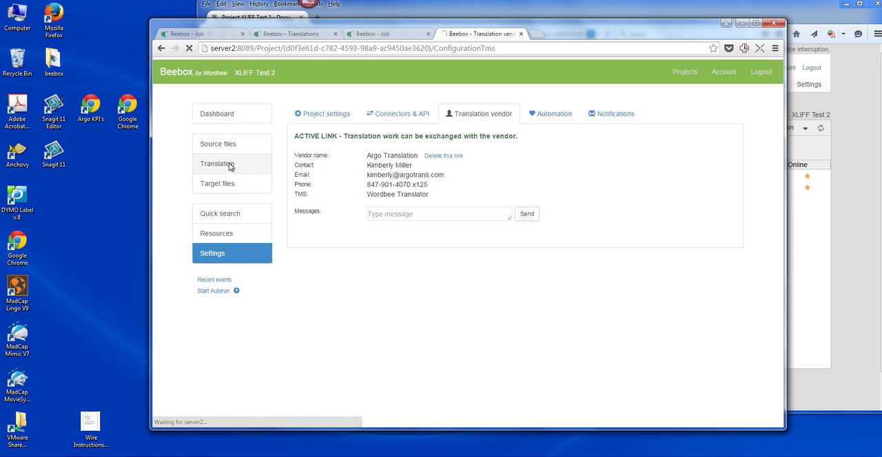
{"action": "left_click", "coordinate": [867, 144]}
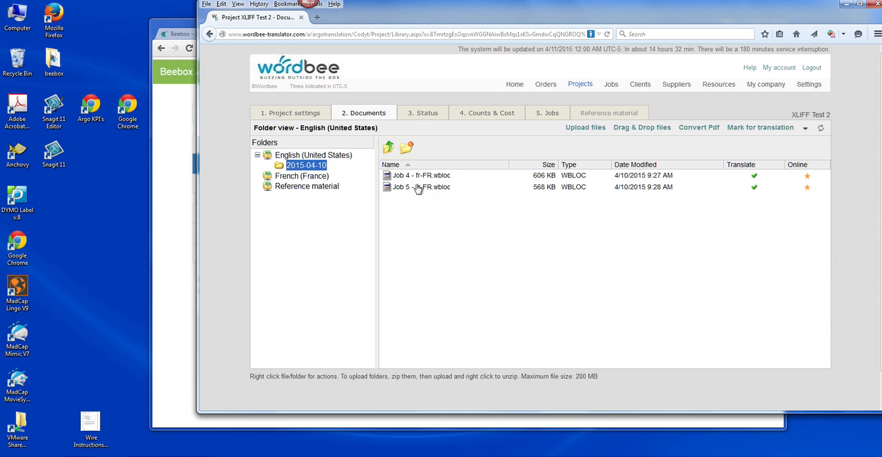
{"action": "left_click", "coordinate": [165, 218]}
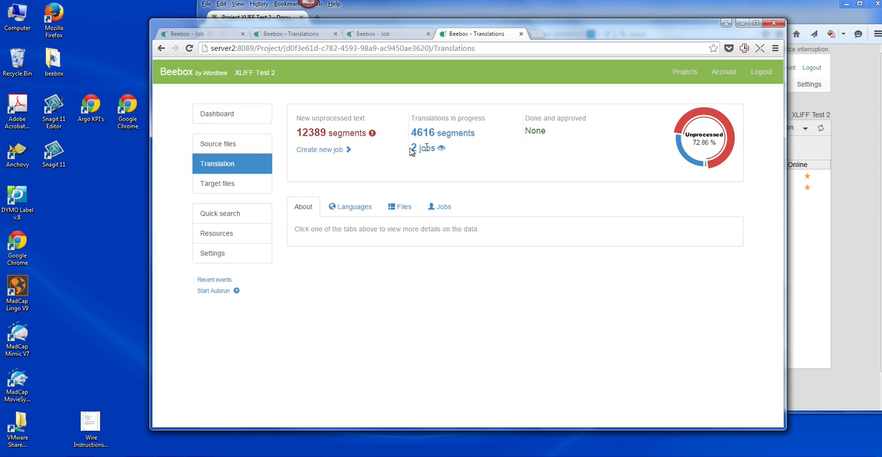
Start a new French (France) job and check the content selection and maximum size choices, keeping all untranslated and unapproved translations and 1000 segments.
{"action": "left_click", "coordinate": [323, 150]}
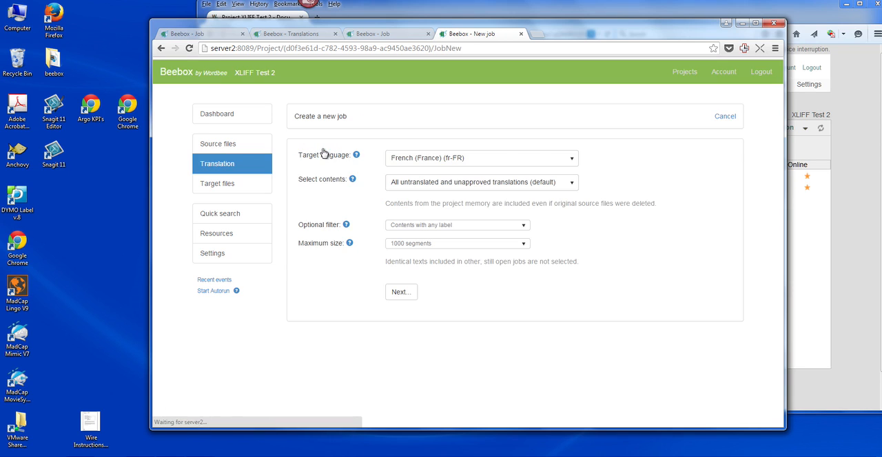
{"action": "left_click", "coordinate": [453, 183]}
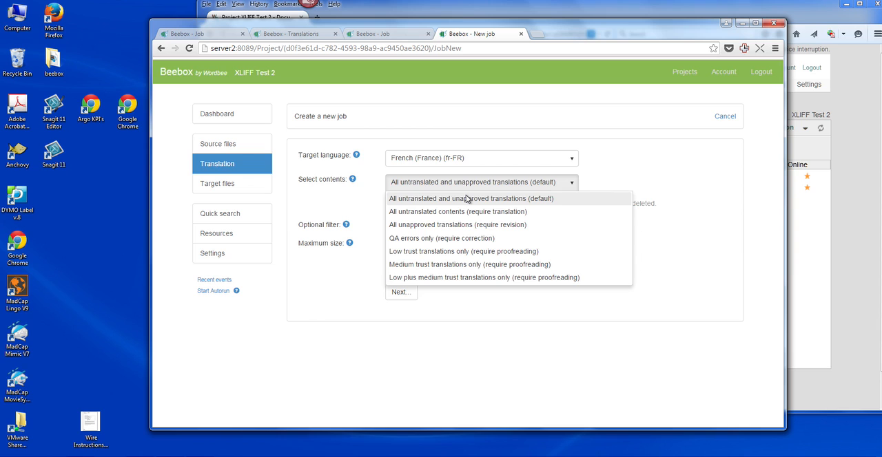
{"action": "left_click", "coordinate": [495, 124]}
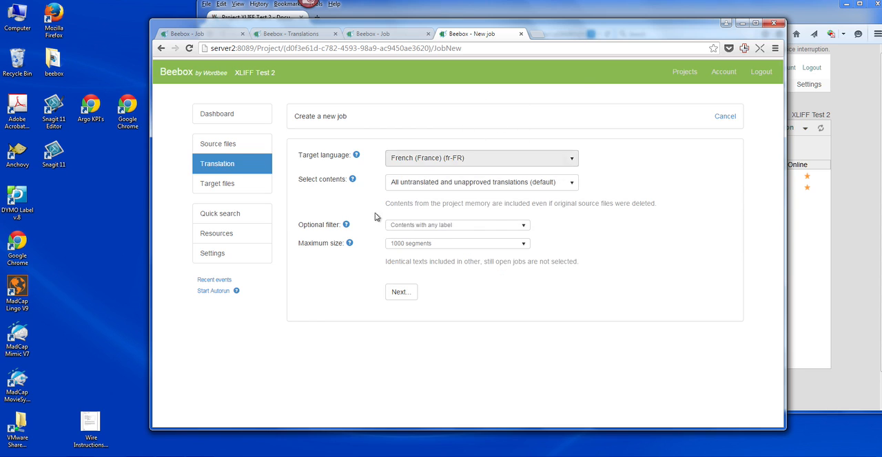
{"action": "left_click", "coordinate": [408, 247]}
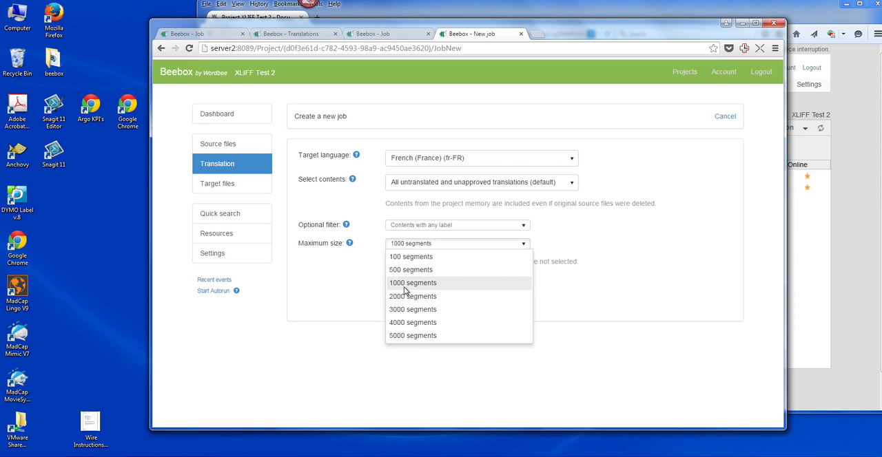
{"action": "left_click", "coordinate": [648, 259]}
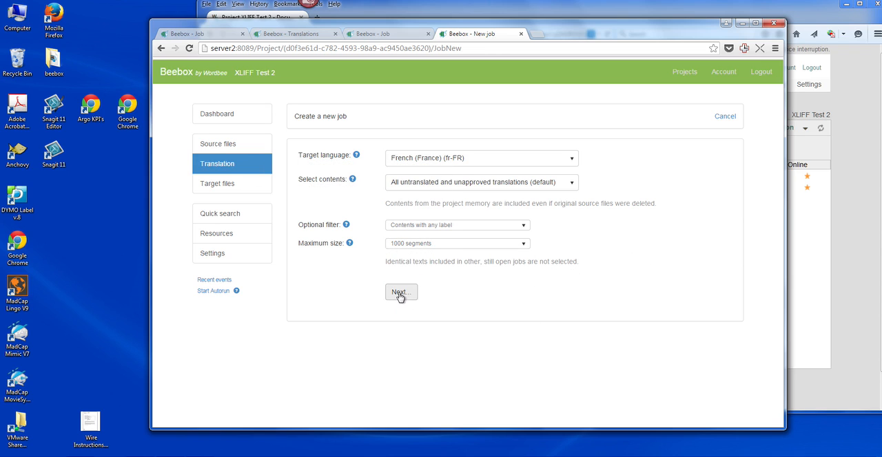
Create the French (France) job with the direct link to vendor Argo Translation, requesting a quote instantly but leaving quote acceptance manual.
{"action": "left_click", "coordinate": [400, 294]}
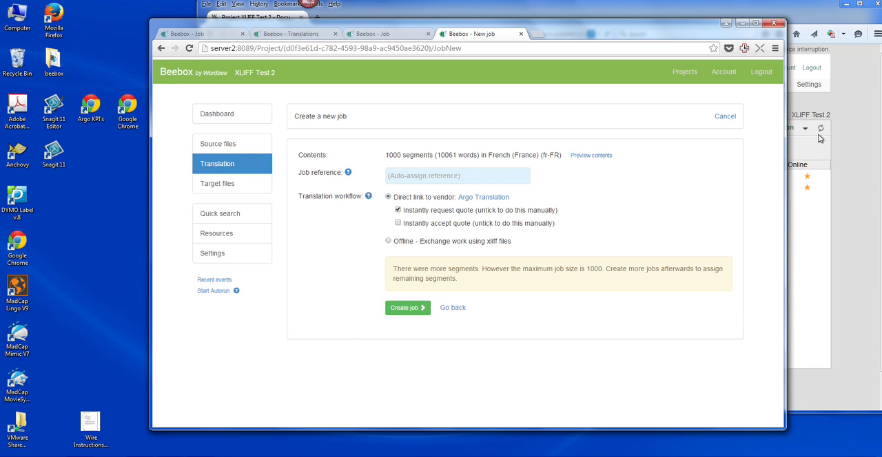
{"action": "left_click", "coordinate": [811, 25]}
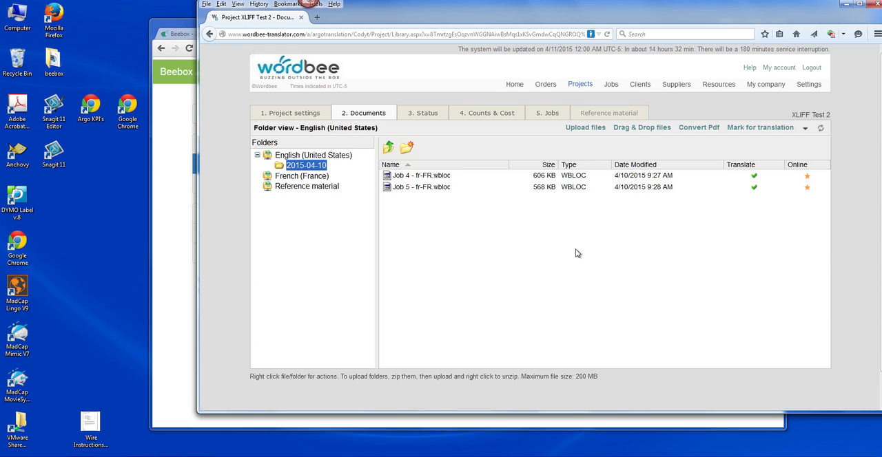
{"action": "left_click", "coordinate": [177, 279]}
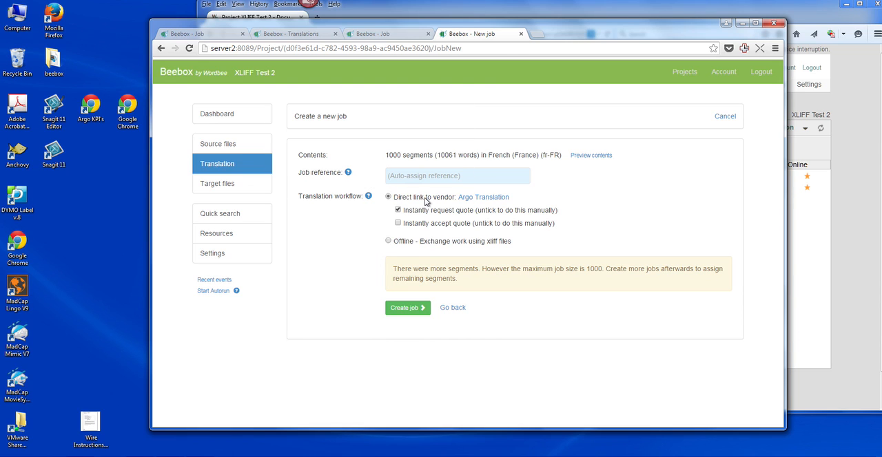
{"action": "left_click", "coordinate": [407, 310]}
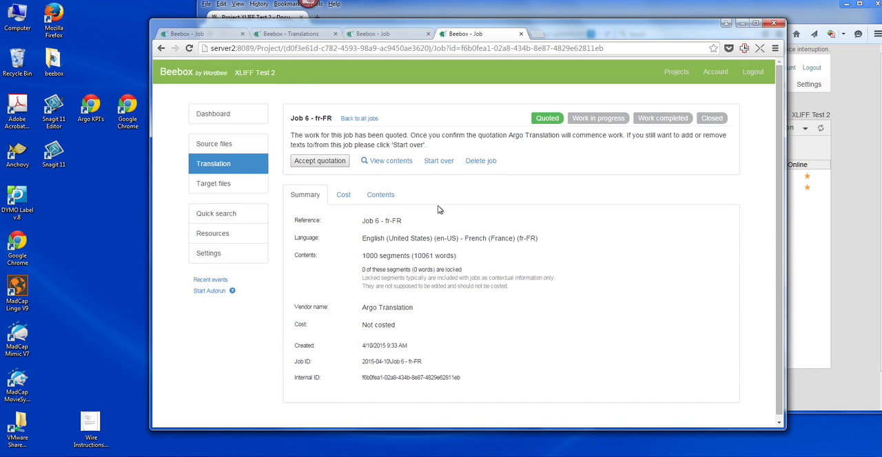
Switch to Wordbee Translator, look for the new job's file in the 2015-04-10 and French (France) folders, and return to Beebox.
{"action": "left_click", "coordinate": [810, 279]}
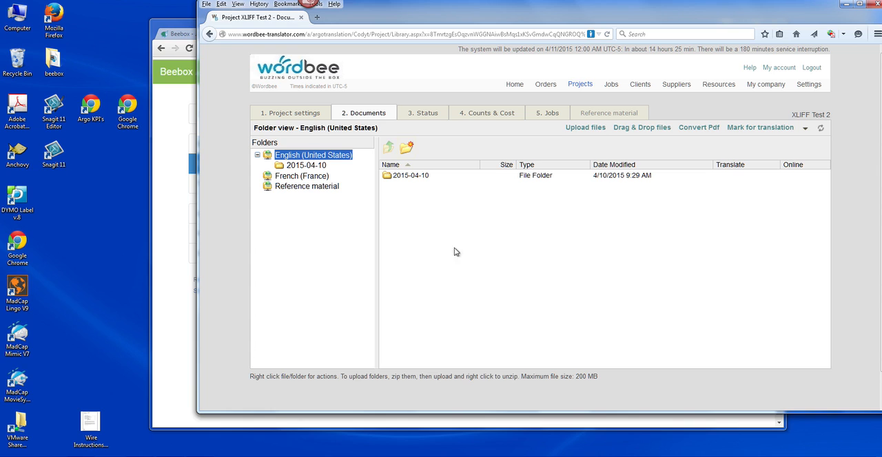
{"action": "left_click", "coordinate": [417, 179]}
{"action": "double_click", "coordinate": [418, 177]}
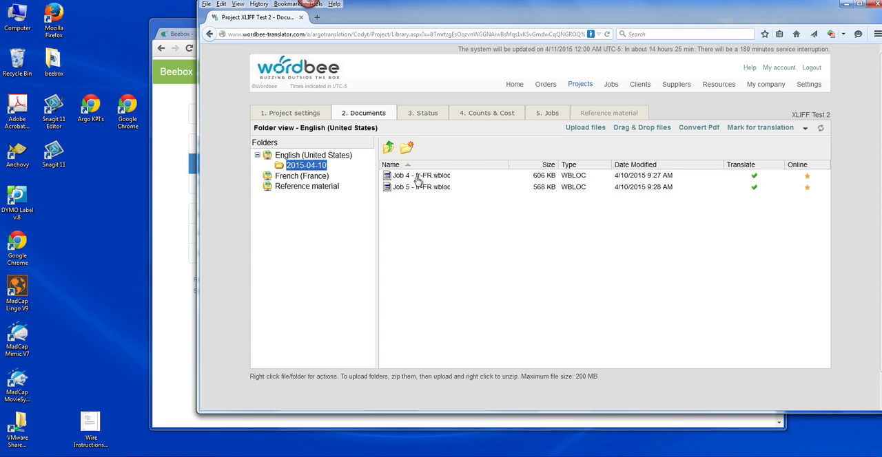
{"action": "left_click", "coordinate": [290, 178]}
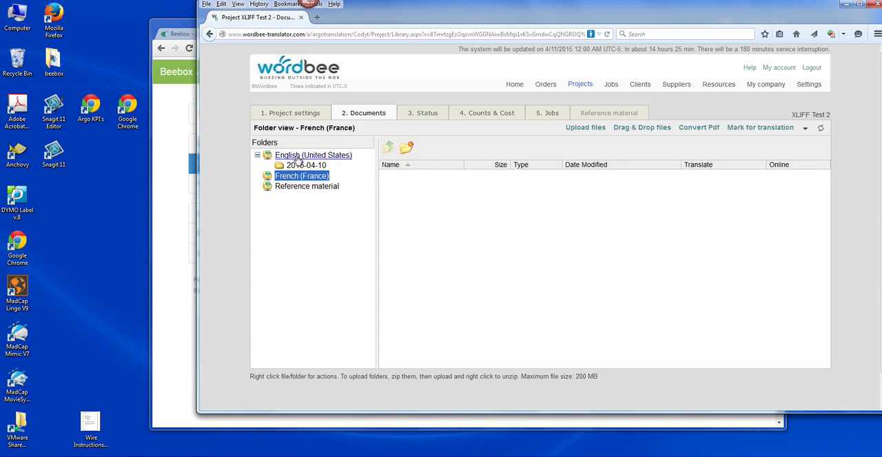
{"action": "left_click", "coordinate": [297, 157]}
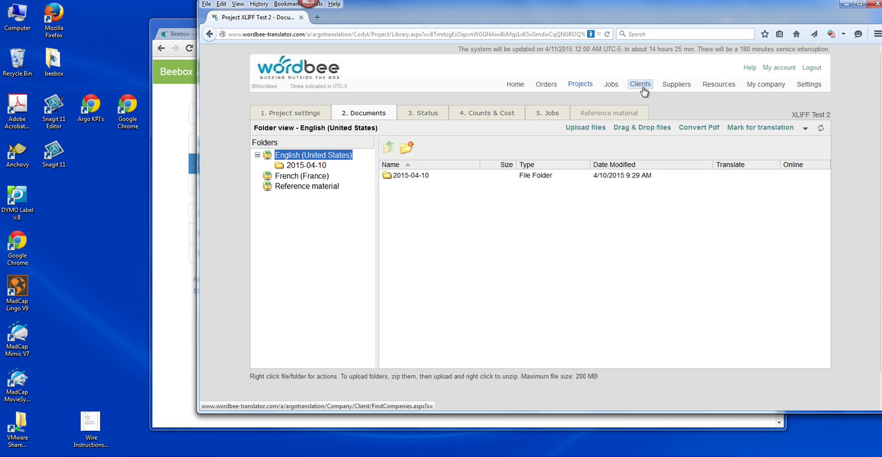
{"action": "mouse_move", "coordinate": [640, 86]}
{"action": "left_click", "coordinate": [178, 224]}
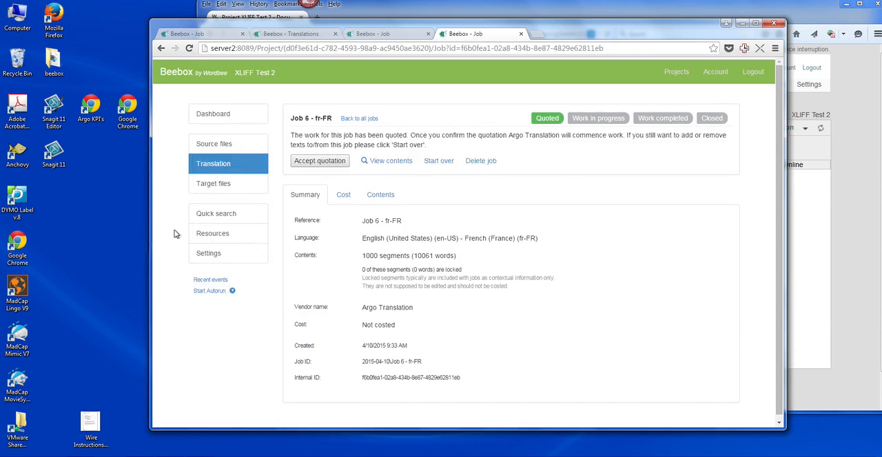
Accept the vendor's quotation for Job 6 - fr-FR, glance at Wordbee Translator meanwhile, and return to the Beebox job page.
{"action": "left_click", "coordinate": [314, 163]}
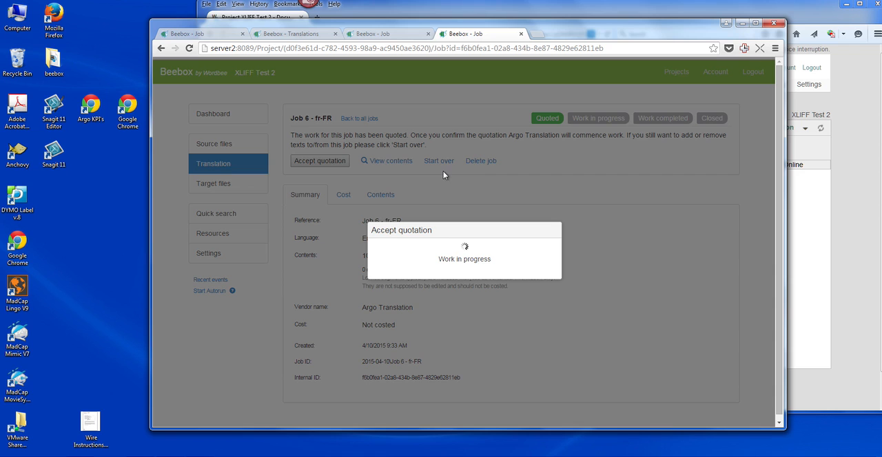
{"action": "left_click", "coordinate": [803, 15]}
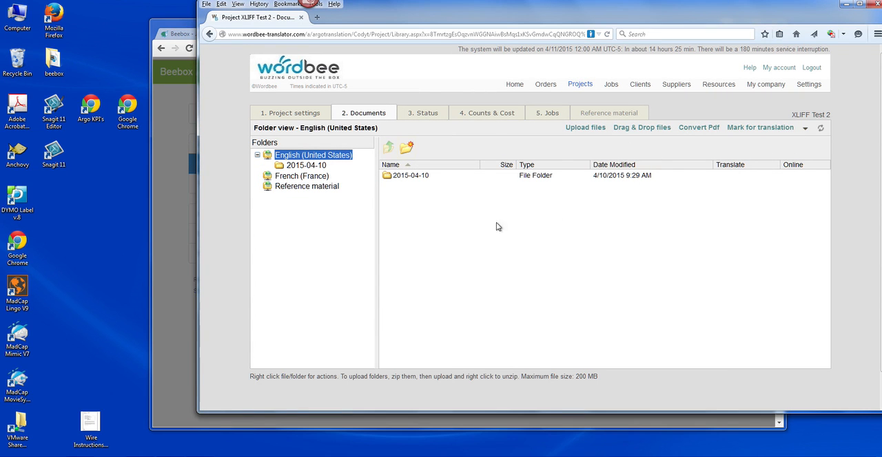
{"action": "left_click", "coordinate": [171, 217]}
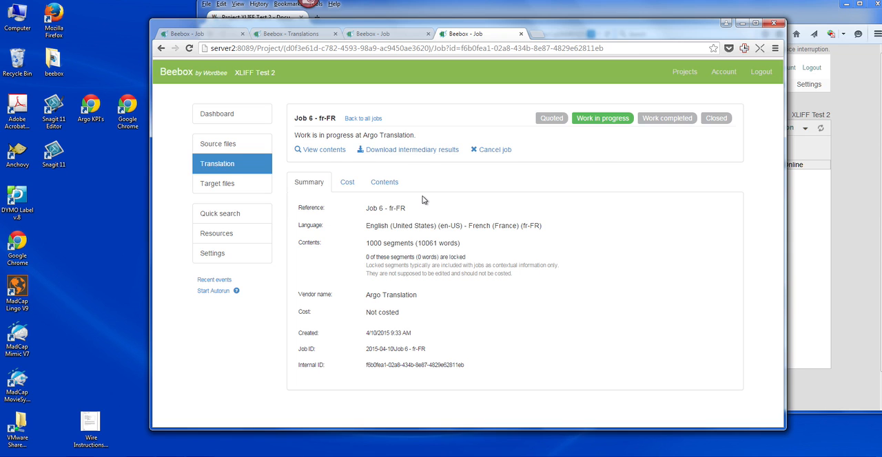
Switch to Wordbee Translator and open Job 6 - fr-FR.wbloc from the 2015-04-10 folder in the translation editor.
{"action": "left_click", "coordinate": [810, 216]}
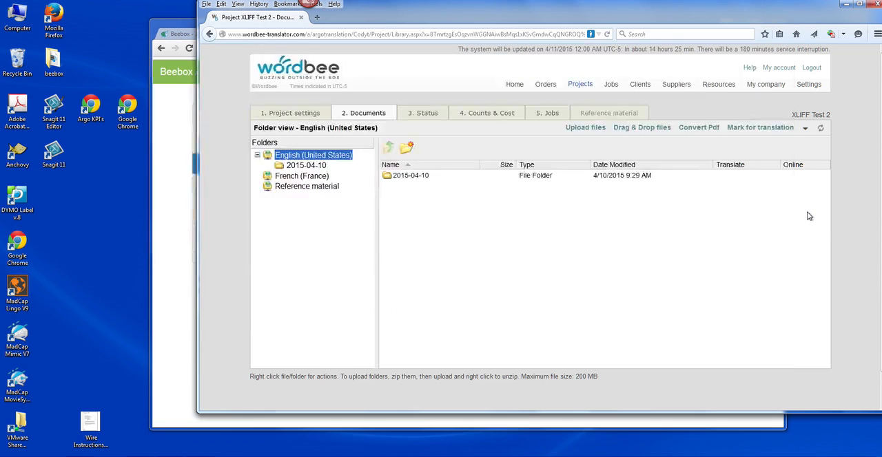
{"action": "left_click", "coordinate": [412, 178]}
{"action": "double_click", "coordinate": [411, 178]}
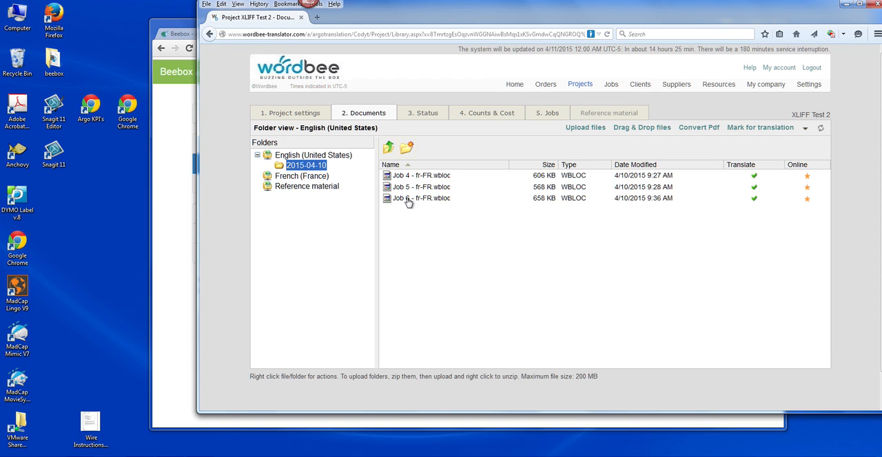
{"action": "left_click", "coordinate": [408, 202]}
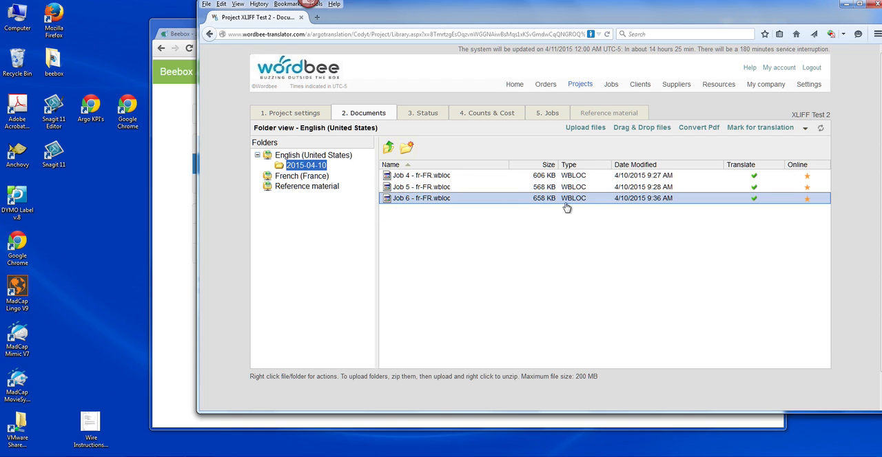
{"action": "right_click", "coordinate": [488, 201]}
{"action": "left_click", "coordinate": [511, 206]}
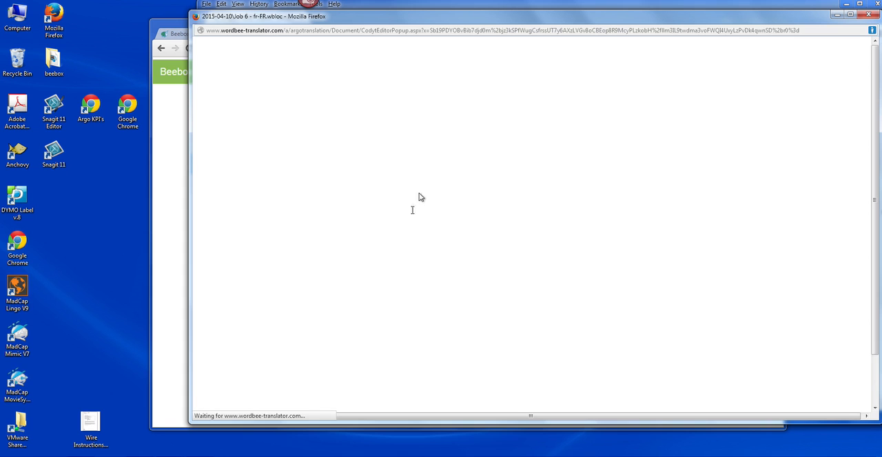
Browse the English and French segments of Job 6 and close the translation editor.
{"action": "scroll", "coordinate": [427, 181], "scroll_direction": "down", "scroll_amount": 6}
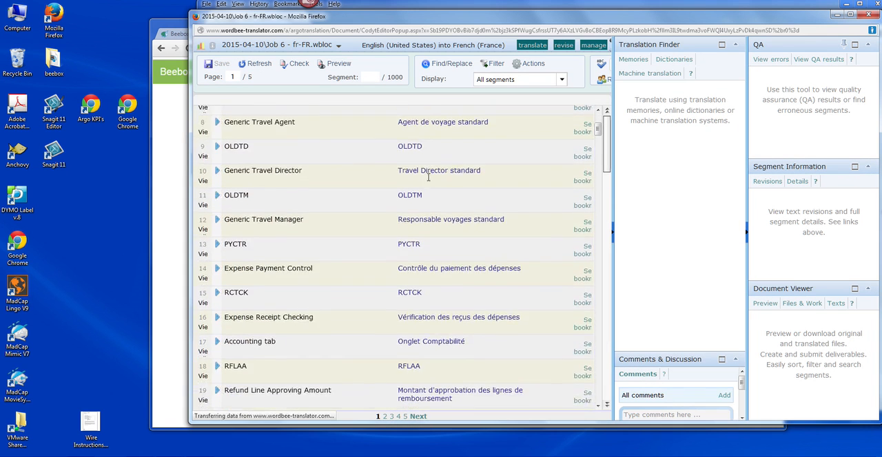
{"action": "scroll", "coordinate": [428, 177], "scroll_direction": "down", "scroll_amount": 5}
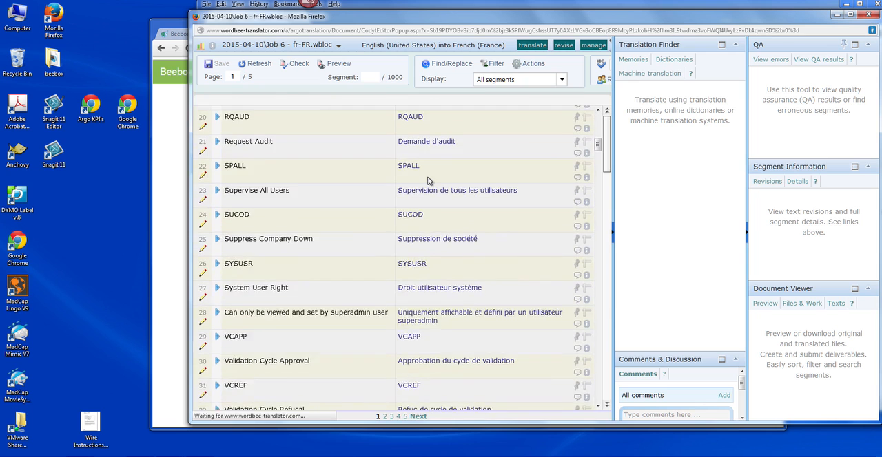
{"action": "scroll", "coordinate": [427, 177], "scroll_direction": "up", "scroll_amount": 5}
{"action": "scroll", "coordinate": [428, 178], "scroll_direction": "up", "scroll_amount": 2}
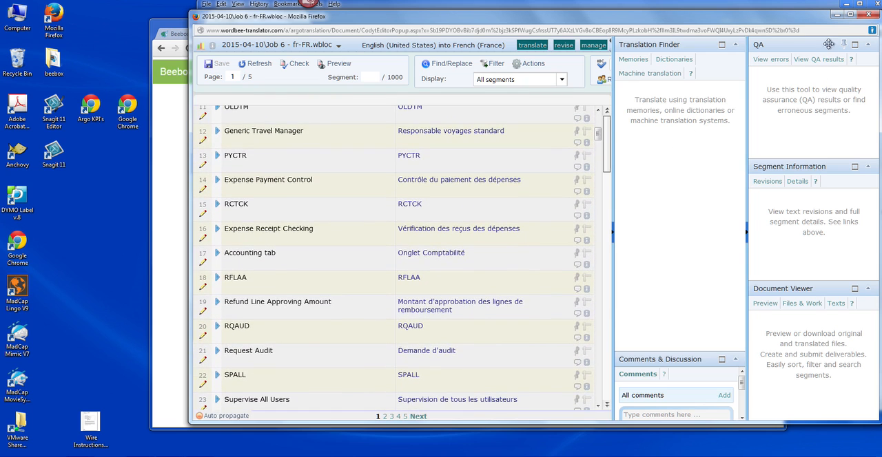
{"action": "left_click", "coordinate": [867, 15]}
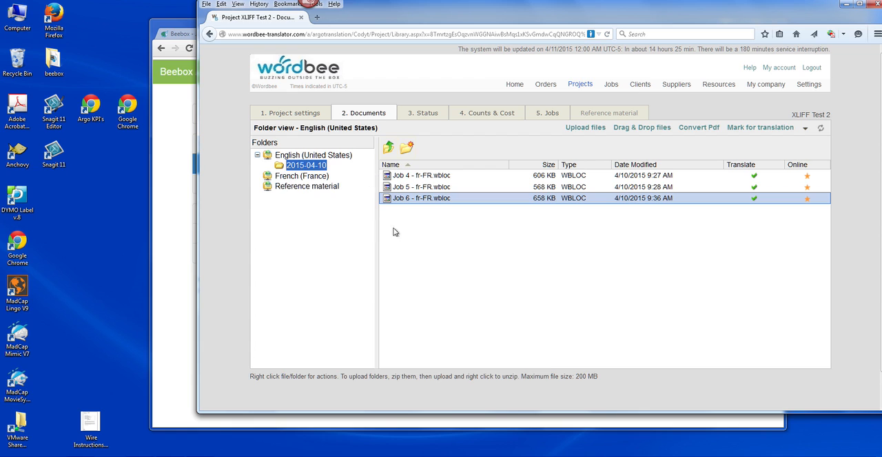
Back in Beebox, create another French (France) job of up to 1000 segments with the offline xliff exchange workflow.
{"action": "left_click", "coordinate": [166, 241]}
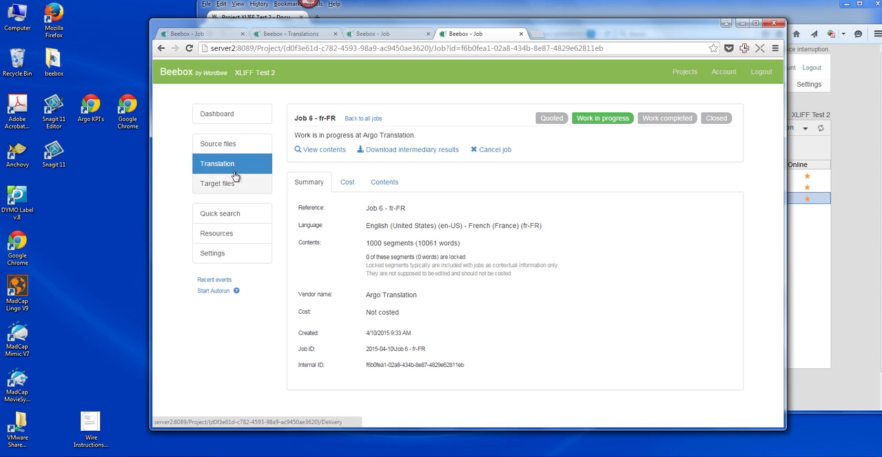
{"action": "left_click", "coordinate": [232, 146]}
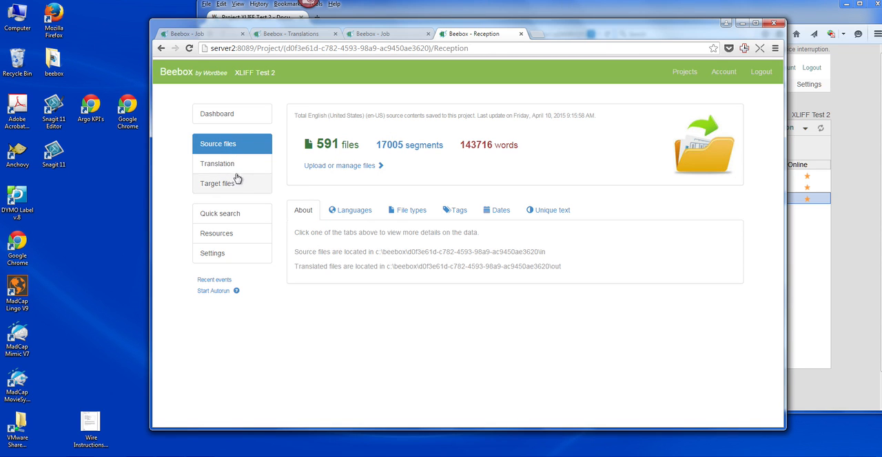
{"action": "left_click", "coordinate": [234, 167]}
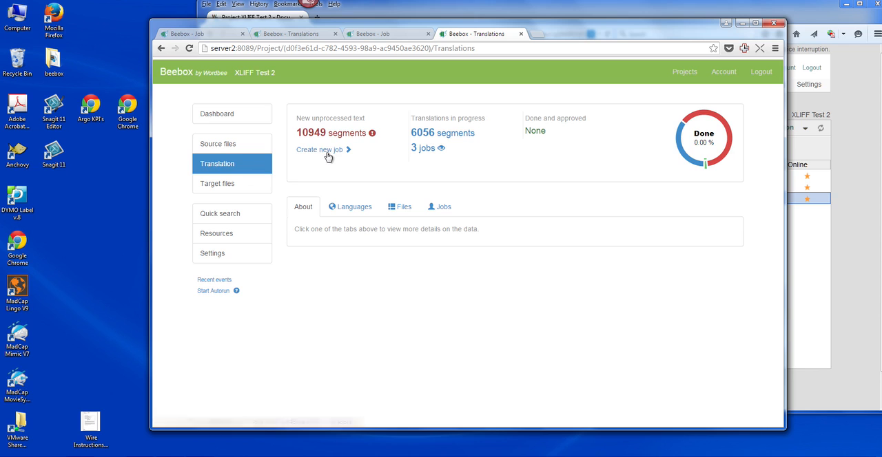
{"action": "left_click", "coordinate": [330, 152]}
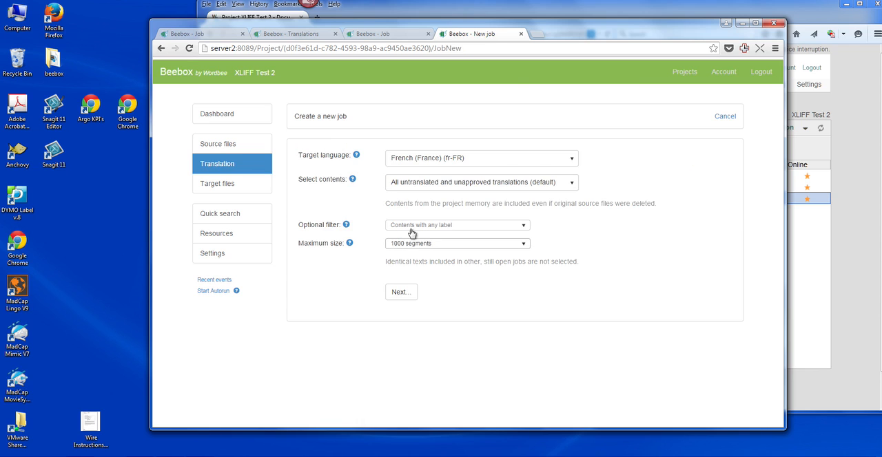
{"action": "left_click", "coordinate": [399, 293]}
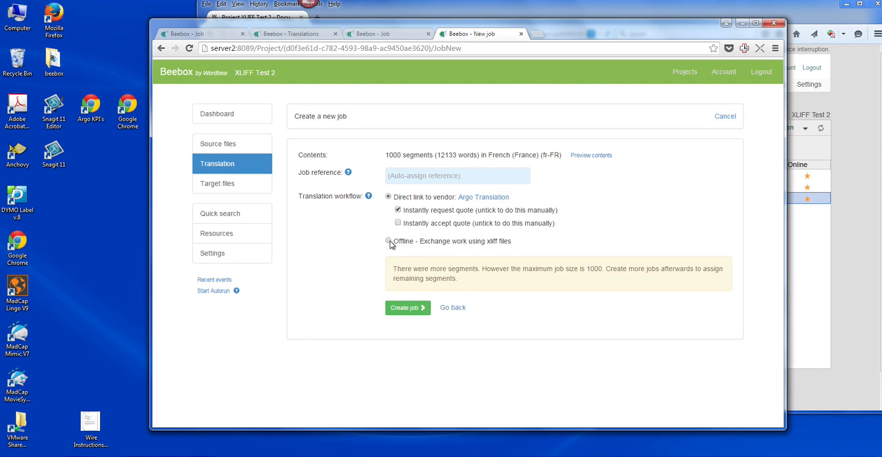
{"action": "left_click", "coordinate": [389, 242]}
{"action": "left_click", "coordinate": [408, 277]}
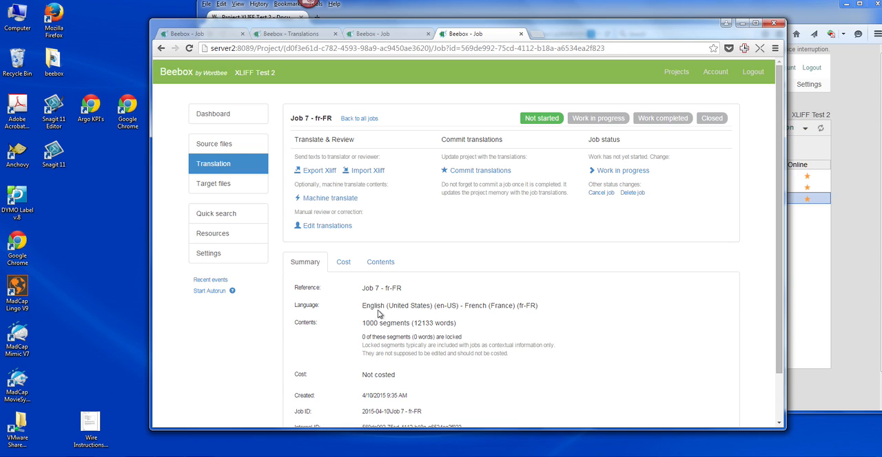
Open Job 7's translations for editing and look over the segments and the source and translation search fields.
{"action": "left_click", "coordinate": [328, 228]}
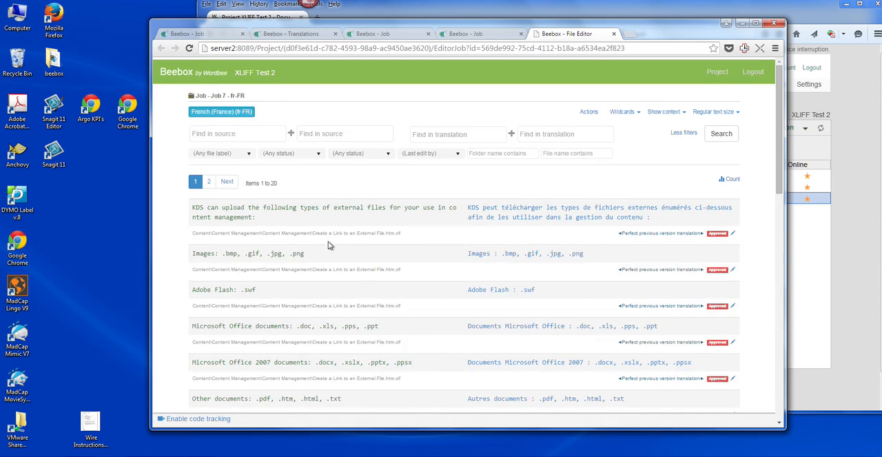
{"action": "scroll", "coordinate": [329, 246], "scroll_direction": "down", "scroll_amount": 10}
{"action": "scroll", "coordinate": [330, 250], "scroll_direction": "up", "scroll_amount": 15}
{"action": "left_click", "coordinate": [253, 135]}
{"action": "left_click", "coordinate": [471, 134]}
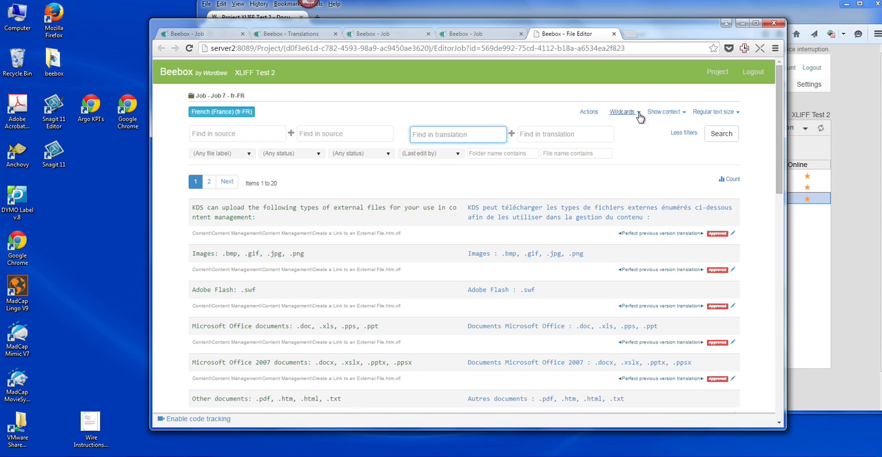
Examine the bulk actions for filtered translations, including the Approve and Change options, without applying any.
{"action": "left_click", "coordinate": [589, 113]}
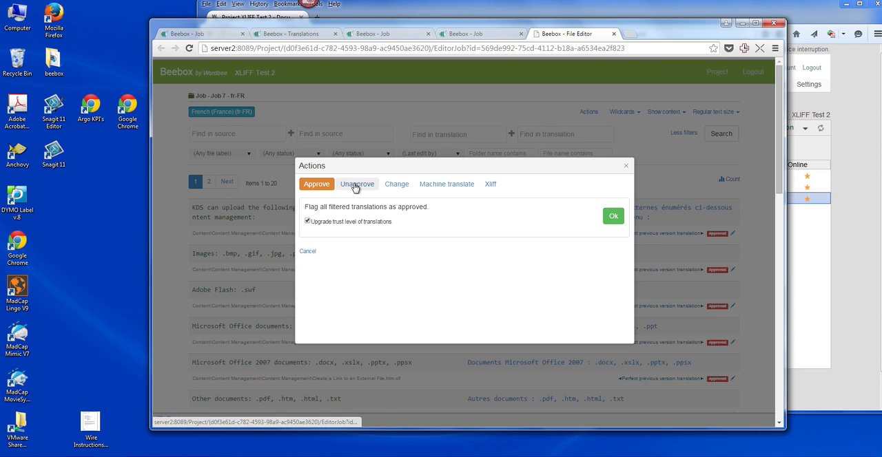
{"action": "left_click", "coordinate": [404, 186]}
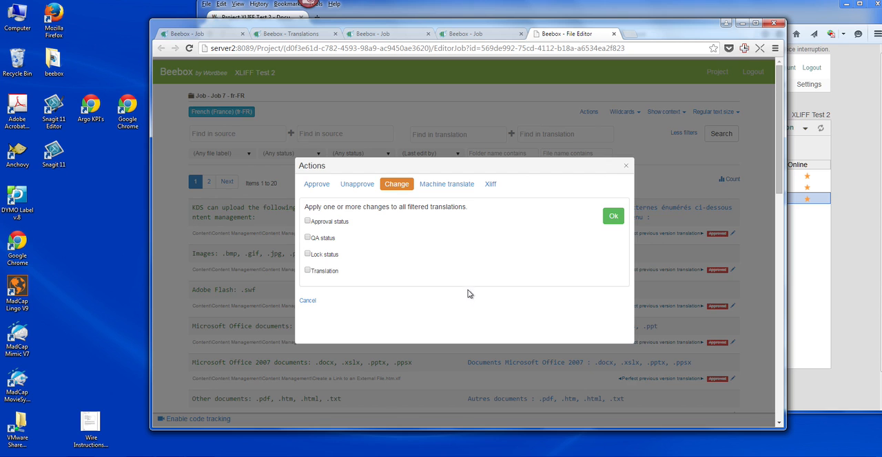
{"action": "left_click", "coordinate": [625, 166]}
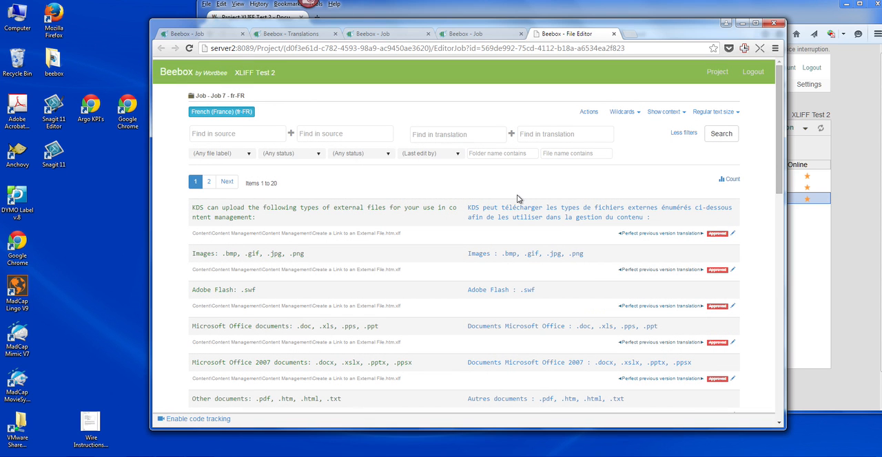
Check the project dashboard against the job files in Wordbee Translator, and open the project's target files in Beebox.
{"action": "left_click", "coordinate": [717, 72]}
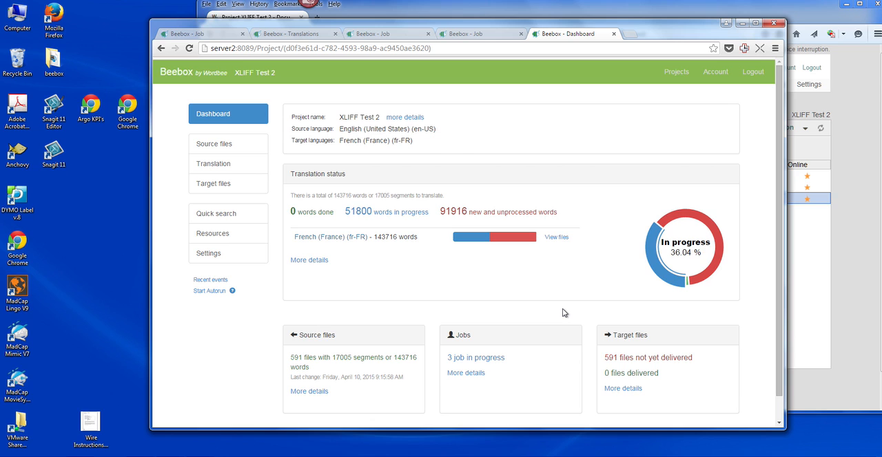
{"action": "left_click", "coordinate": [800, 255]}
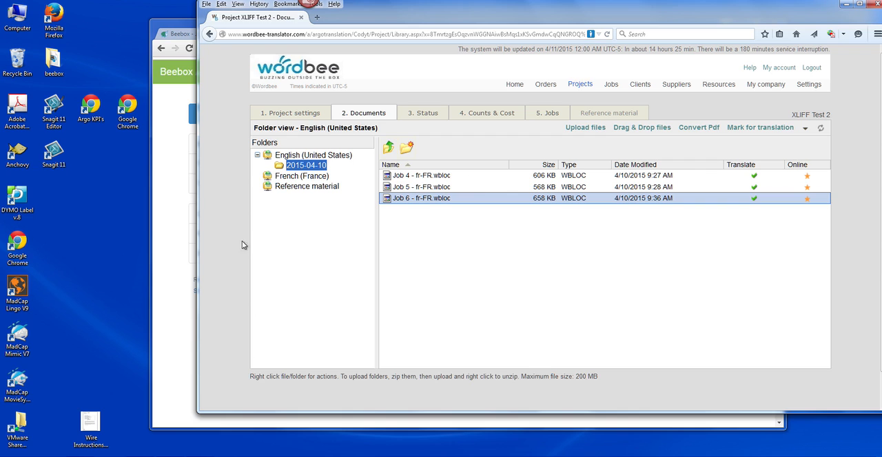
{"action": "left_click", "coordinate": [168, 302]}
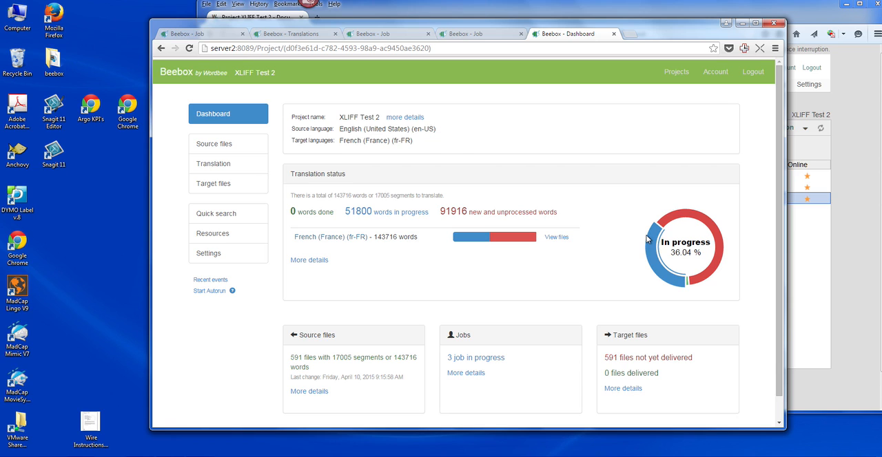
{"action": "left_click", "coordinate": [241, 190]}
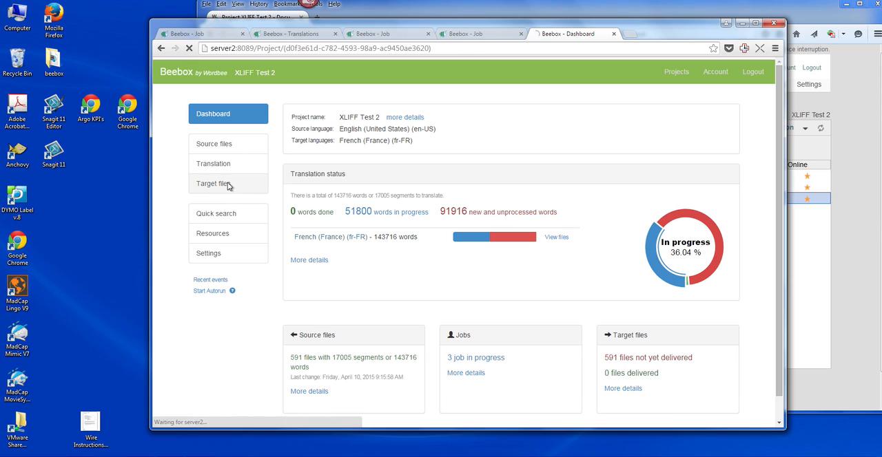